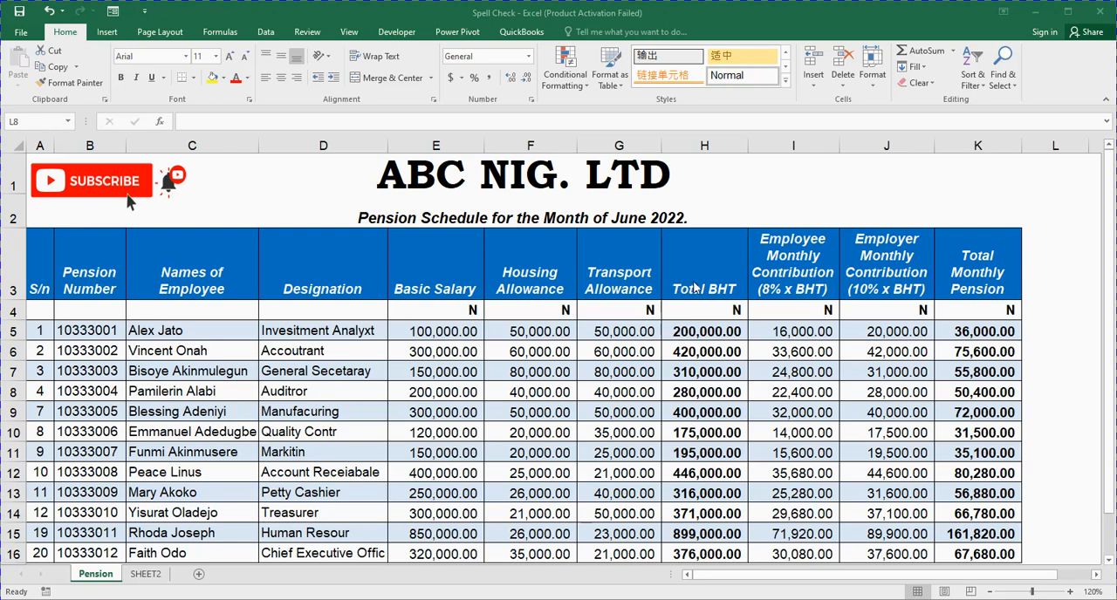
{"action": "left_click", "coordinate": [672, 336]}
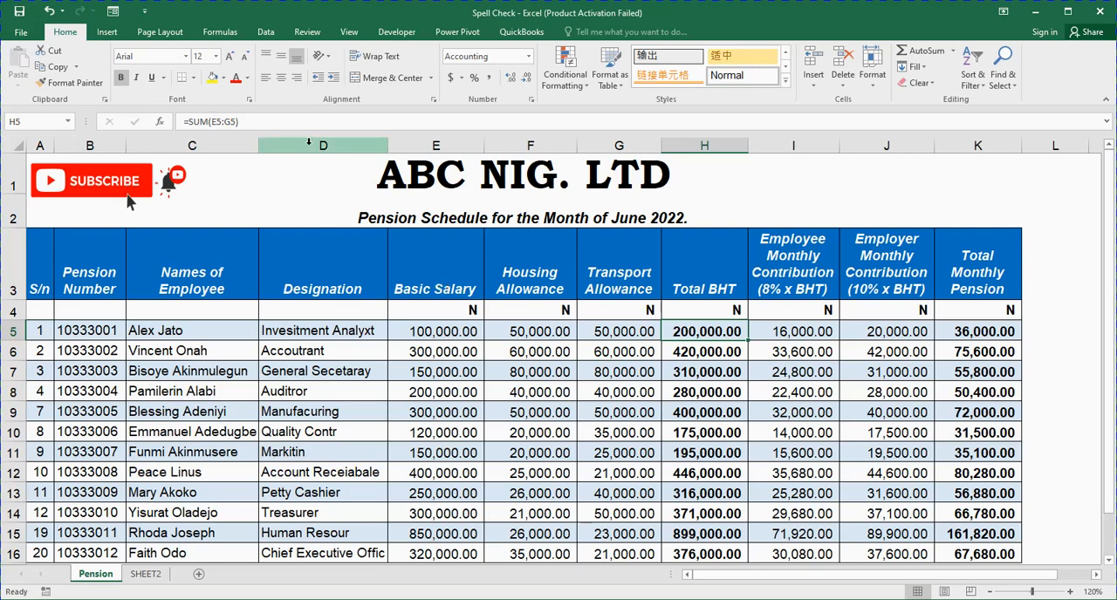
{"action": "left_click", "coordinate": [332, 272]}
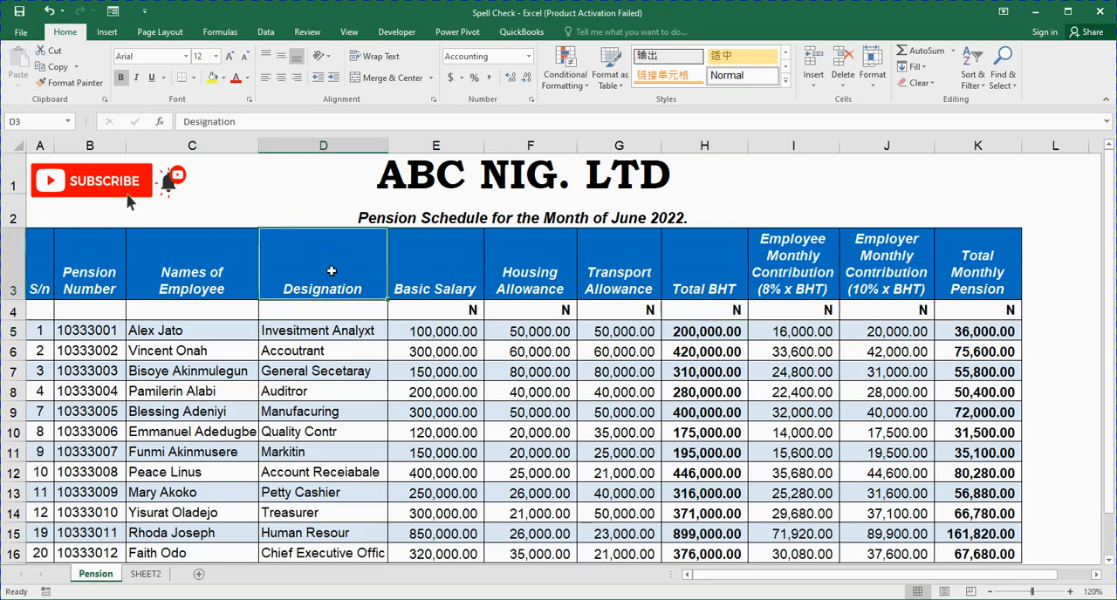
{"action": "left_click", "coordinate": [333, 144]}
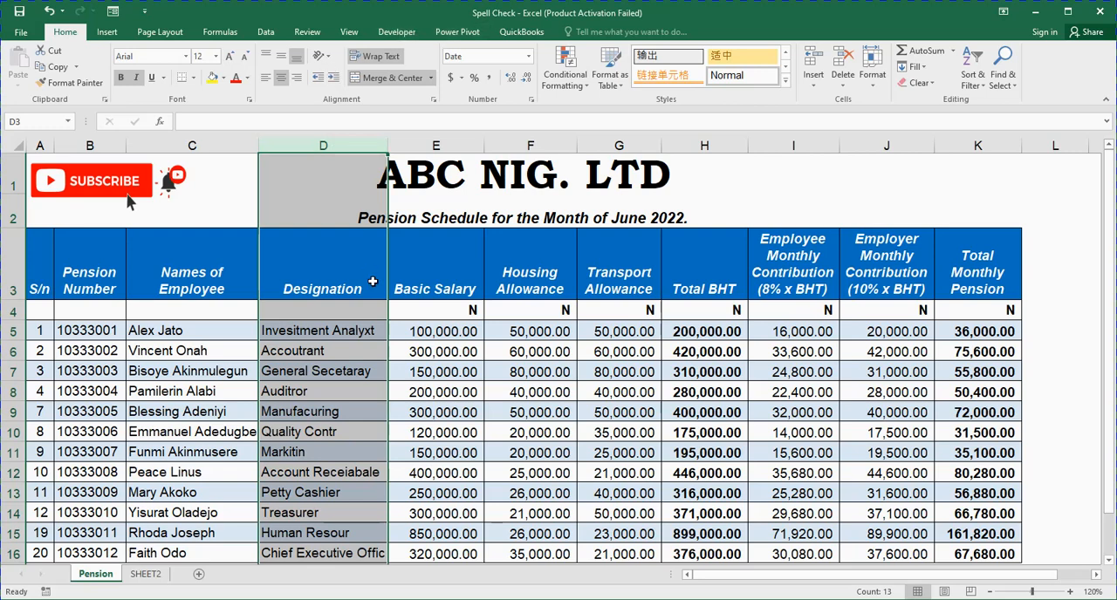
{"action": "left_click", "coordinate": [473, 310]}
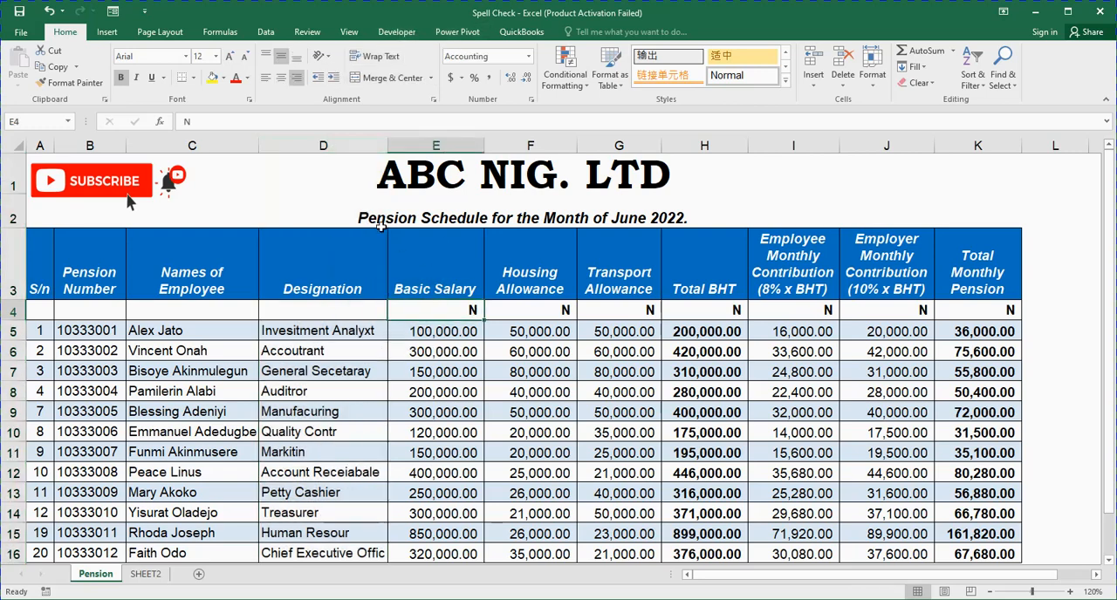
- Spell-check the Designation column and correct its first job title to Investment Analyst
{"action": "left_click", "coordinate": [332, 146]}
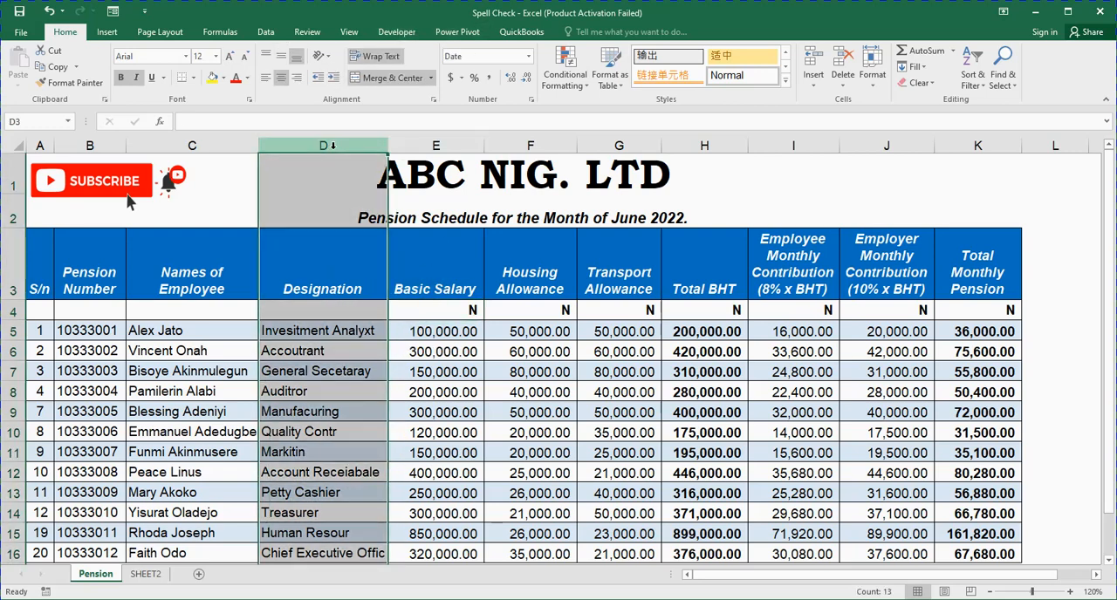
{"action": "left_click", "coordinate": [307, 33]}
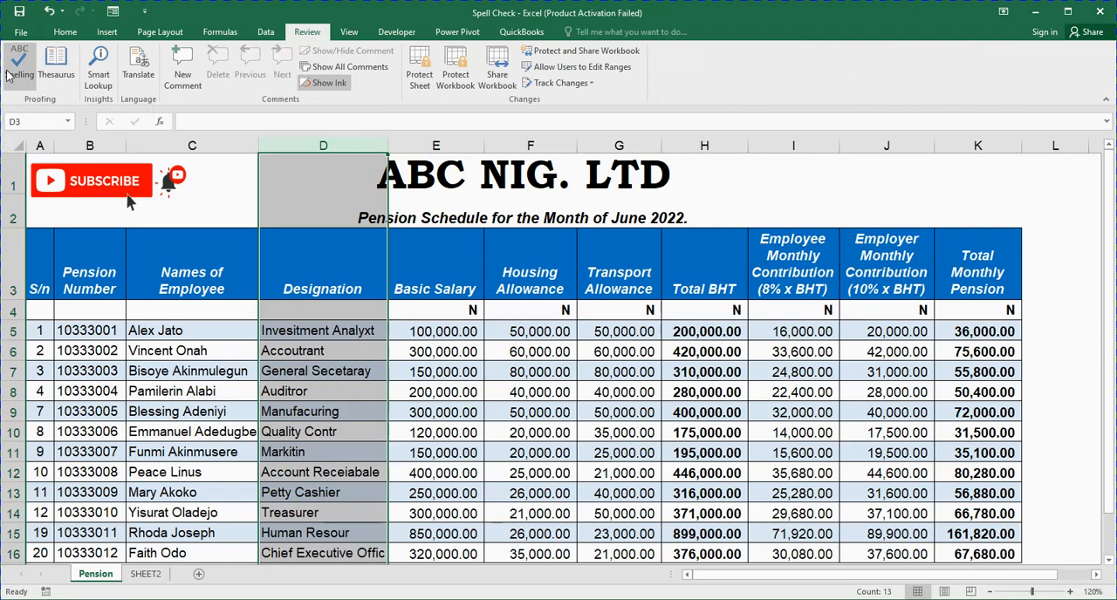
{"action": "left_click", "coordinate": [9, 75]}
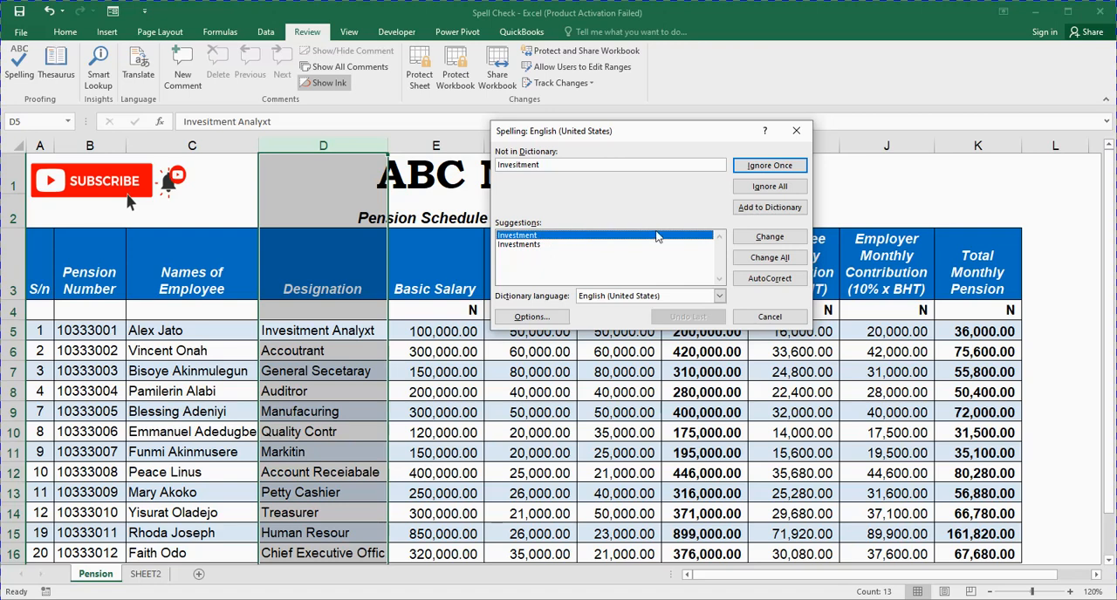
{"action": "left_click", "coordinate": [752, 239]}
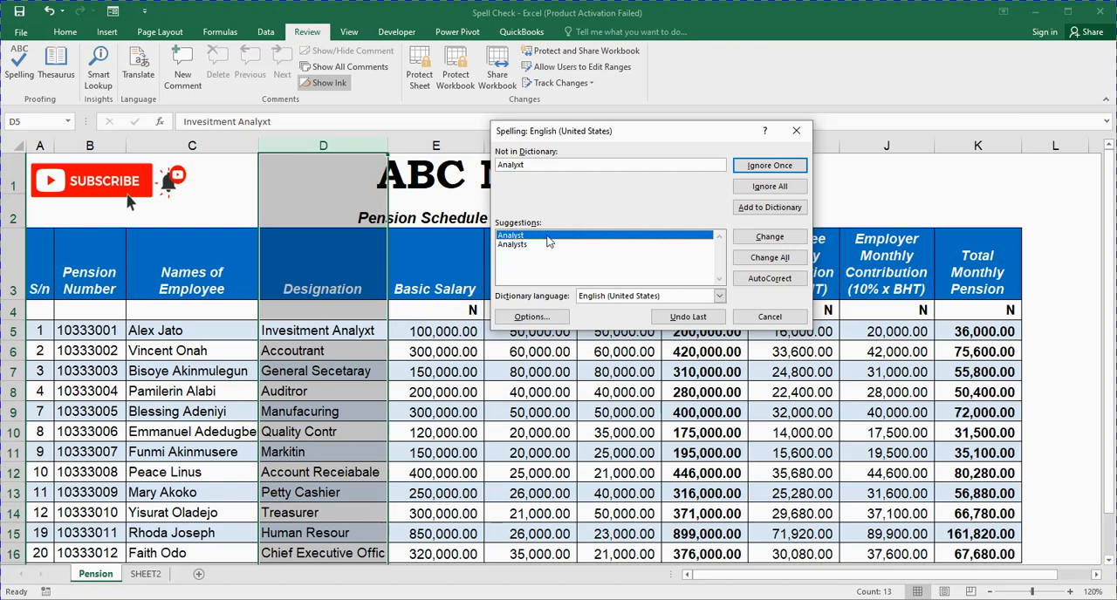
{"action": "left_click", "coordinate": [755, 240]}
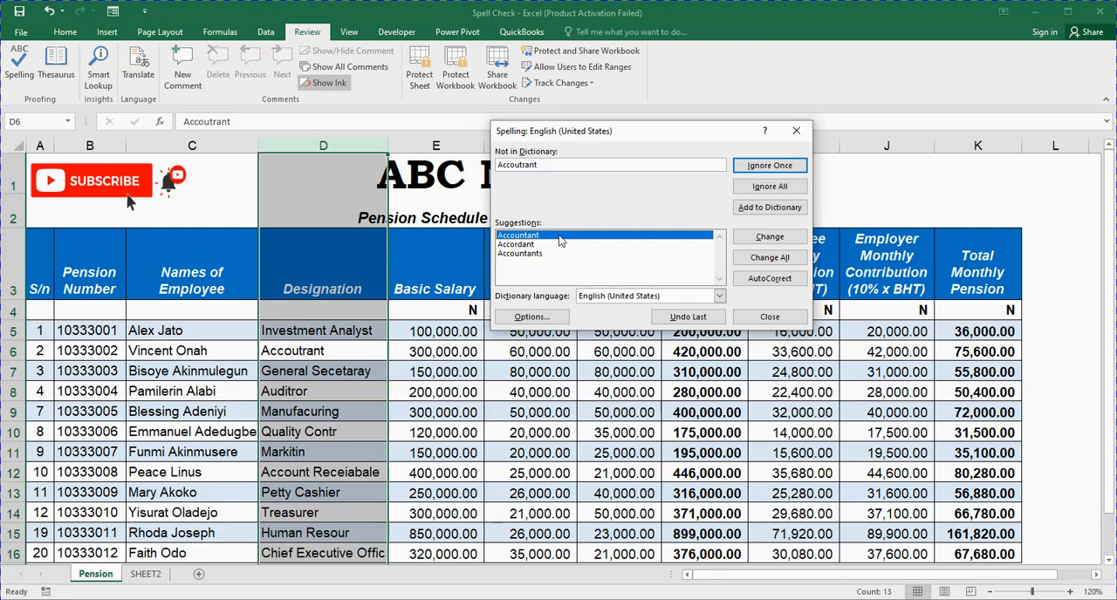
- Accept the suggested spelling corrections Accountant, Secretary, Auditor and Manufacturing for the next four job titles
{"action": "left_click", "coordinate": [746, 241]}
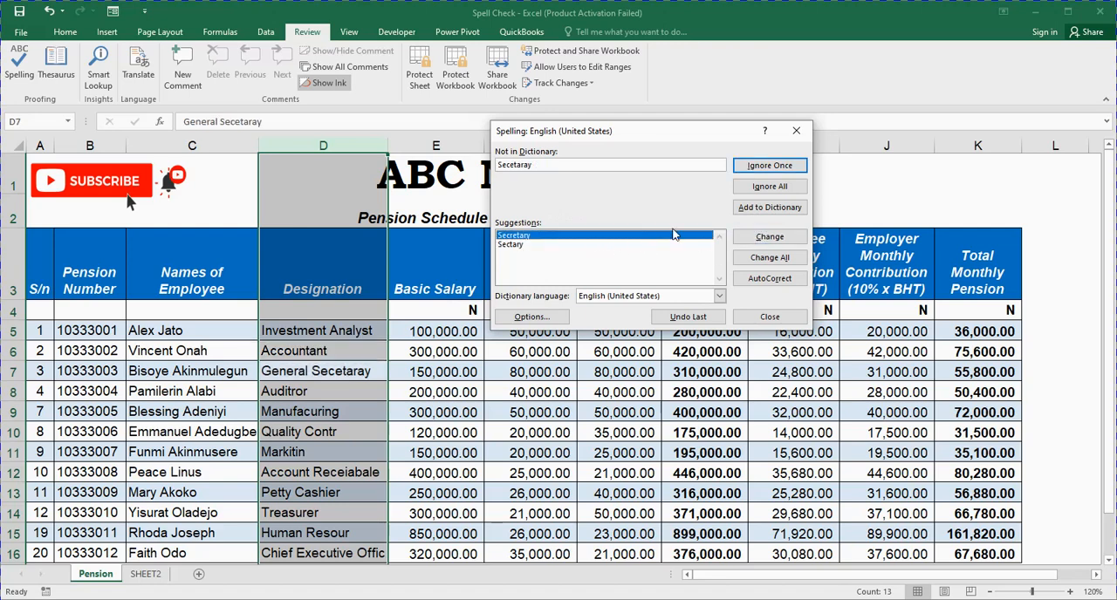
{"action": "left_click", "coordinate": [746, 243]}
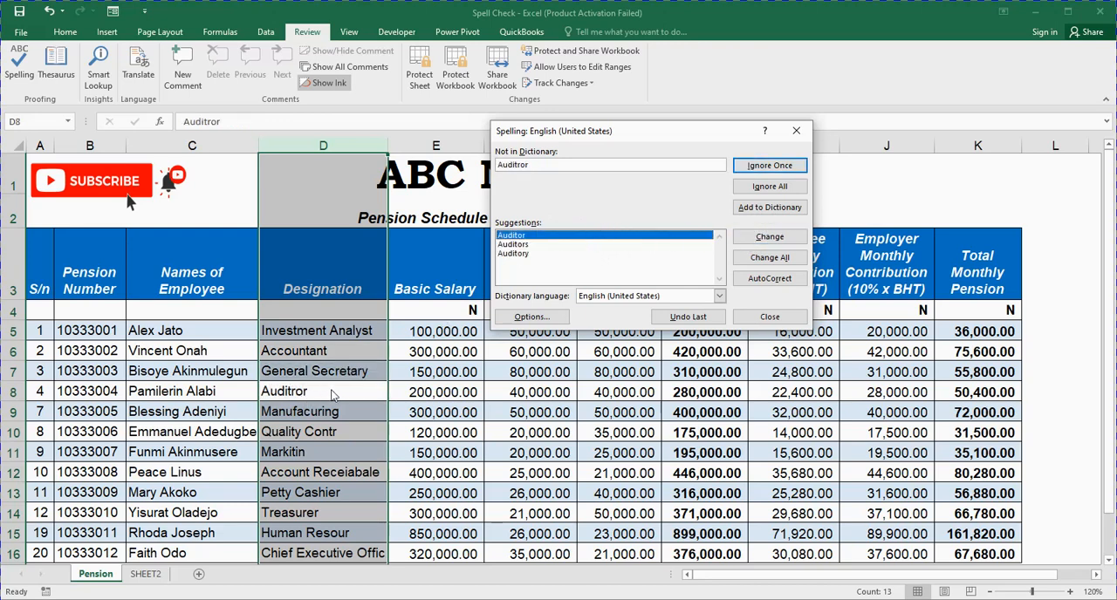
{"action": "left_click", "coordinate": [738, 237]}
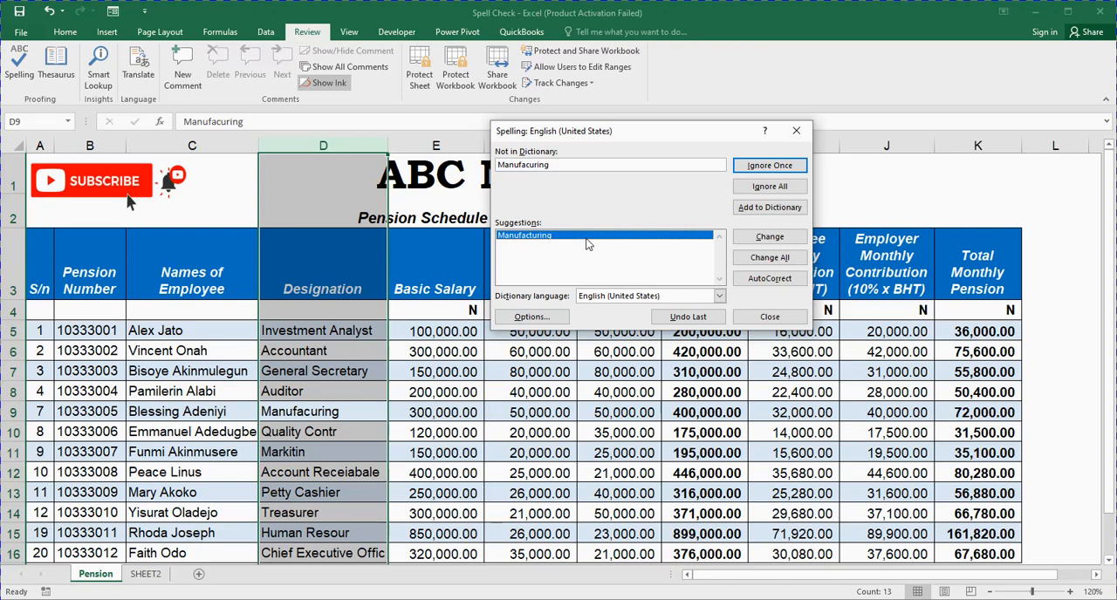
{"action": "left_click", "coordinate": [761, 238]}
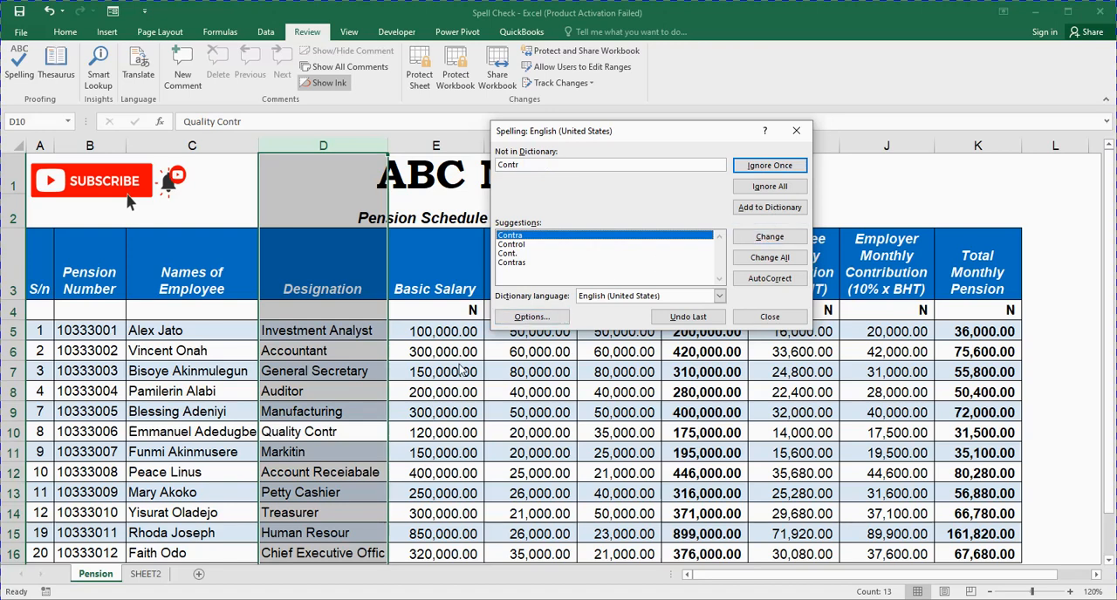
- Replace Contr with the suggestion Control, and accept the corrections Marketing and Receivable for the following two titles
{"action": "left_click", "coordinate": [518, 247]}
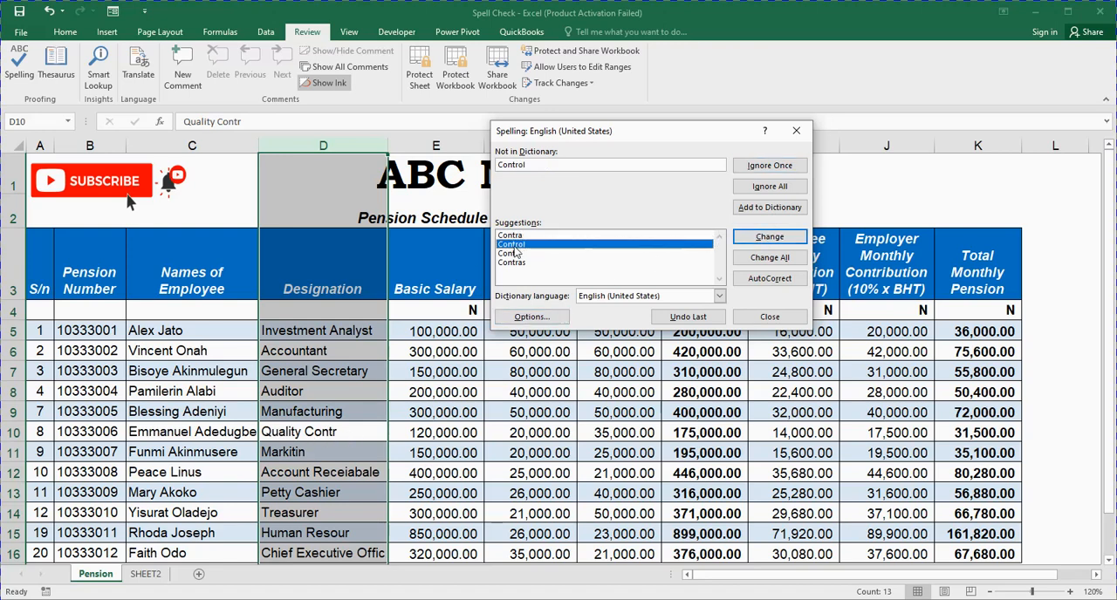
{"action": "left_click", "coordinate": [755, 242]}
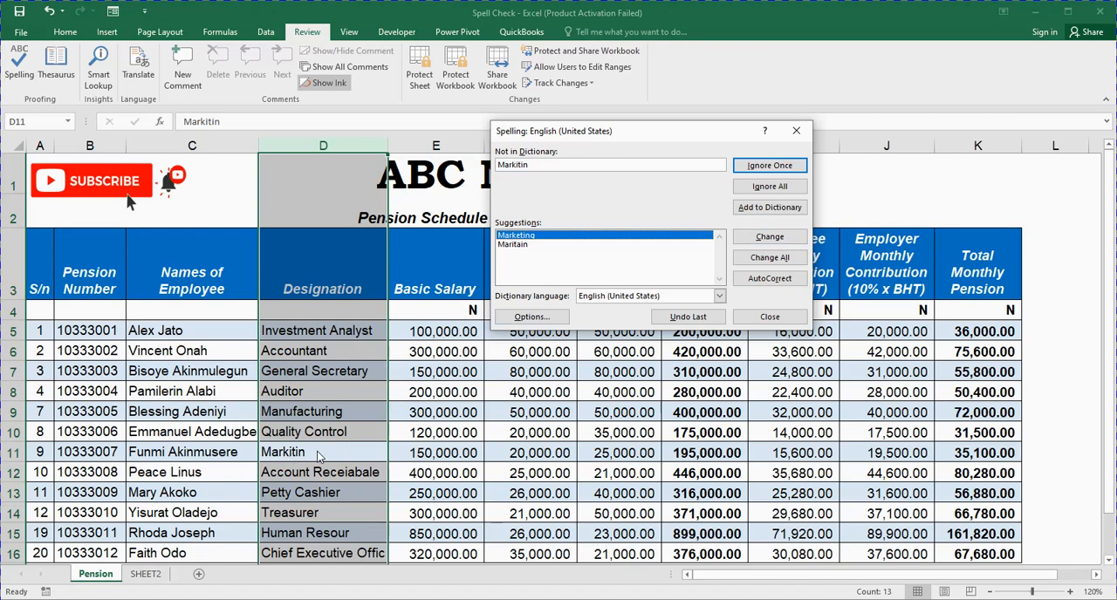
{"action": "left_click", "coordinate": [769, 237]}
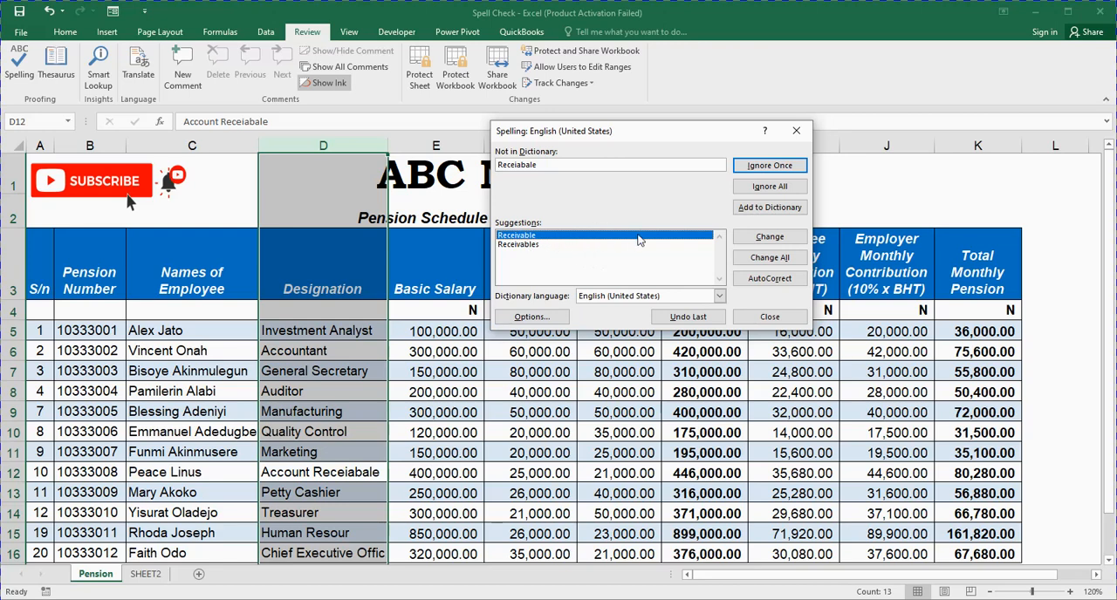
{"action": "left_click", "coordinate": [740, 241]}
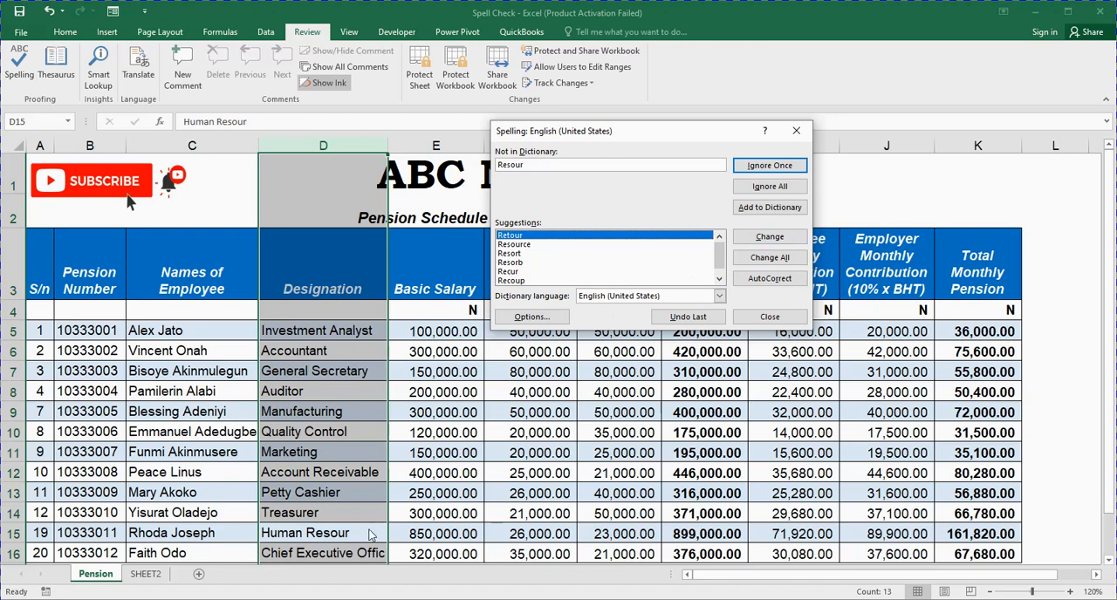
- Replace Resour with the suggestion Resource and Offic with Office, completing the spelling check of the column
{"action": "left_click", "coordinate": [513, 245]}
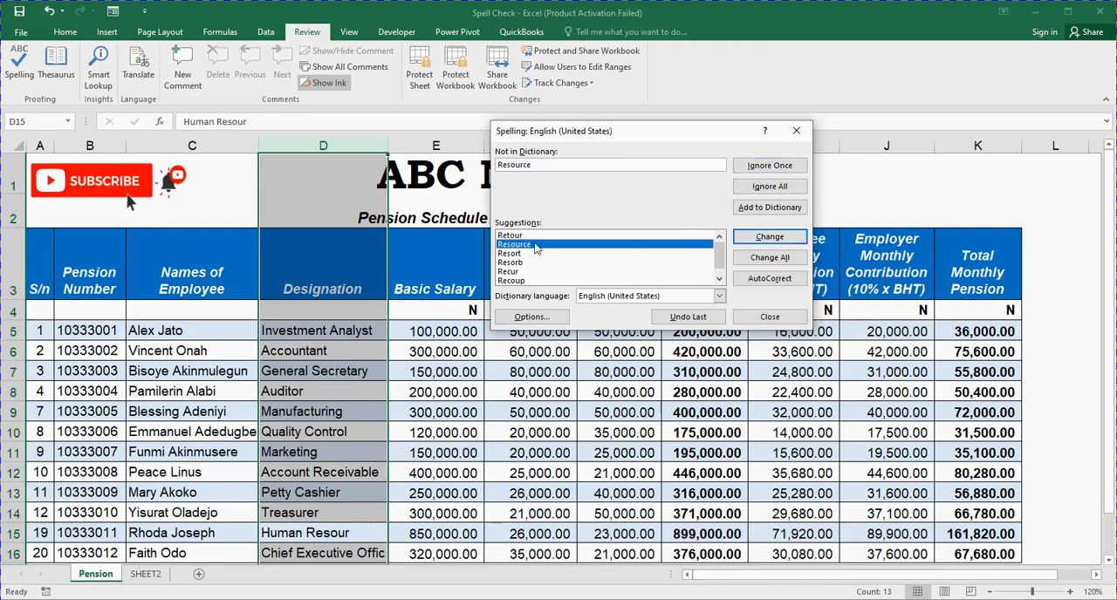
{"action": "left_click", "coordinate": [763, 240]}
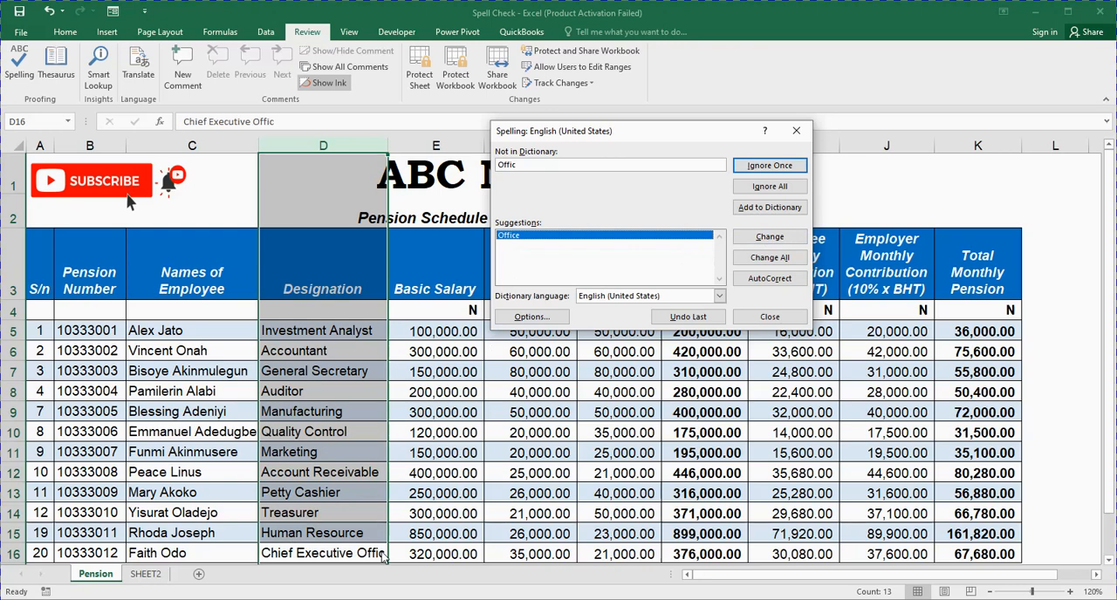
{"action": "left_click", "coordinate": [746, 234]}
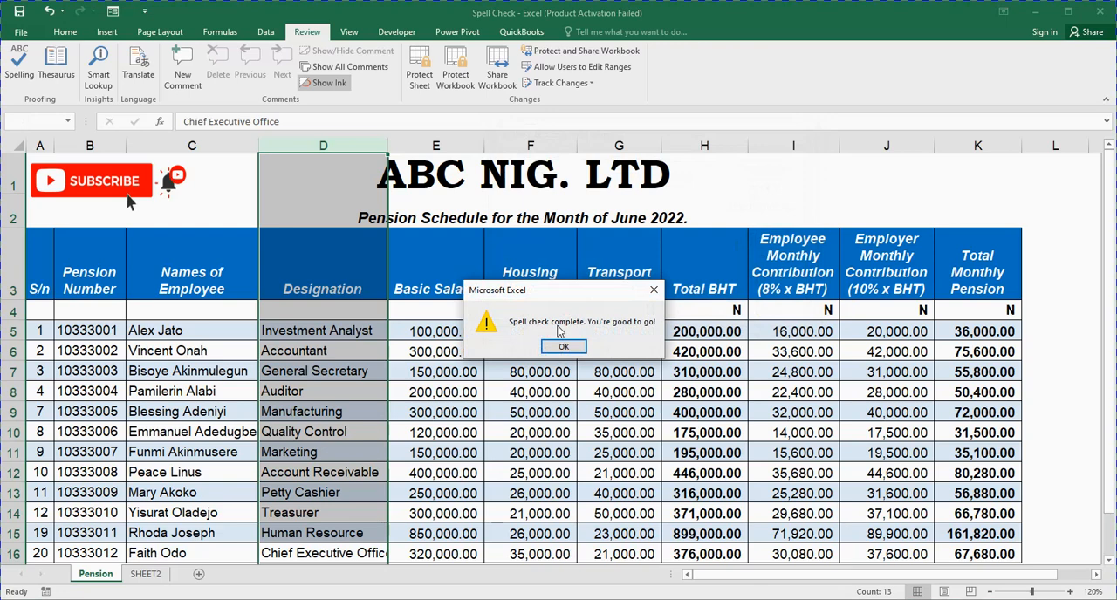
{"action": "left_click", "coordinate": [565, 348]}
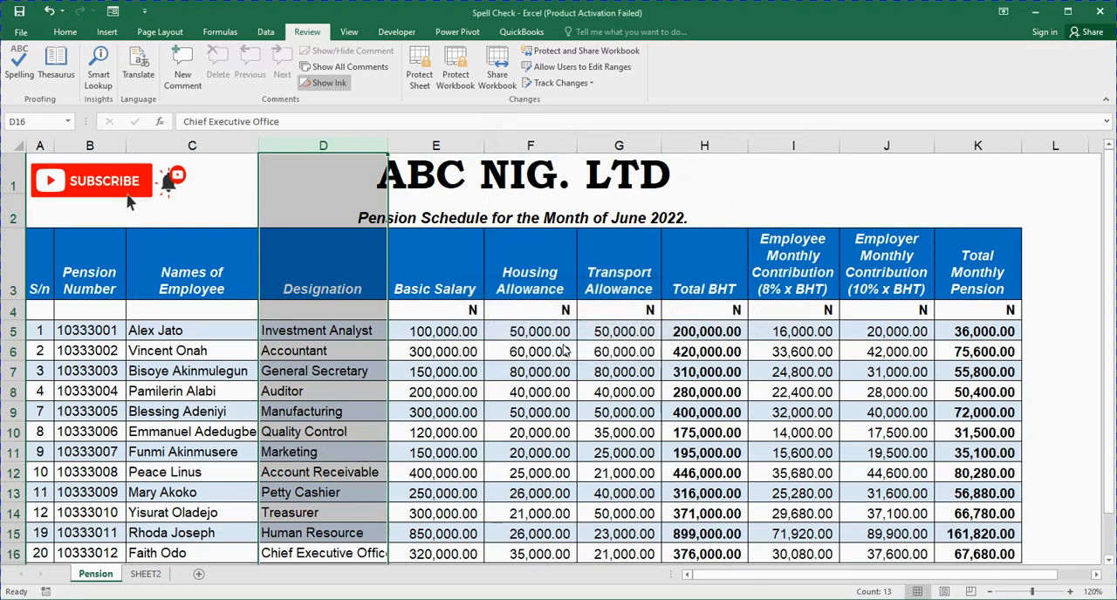
{"action": "left_click", "coordinate": [537, 427]}
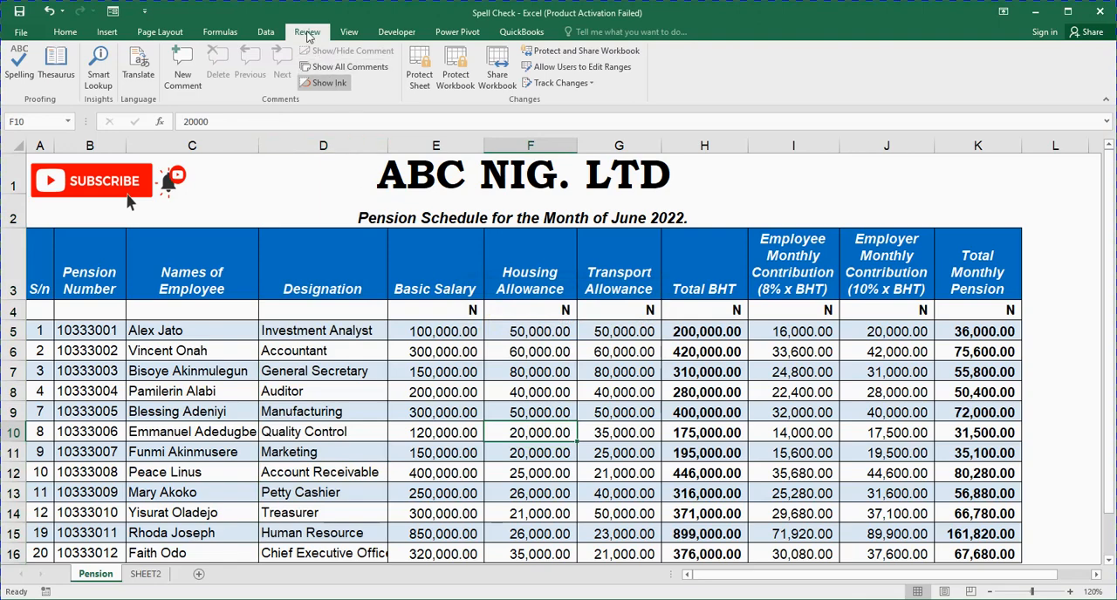
{"action": "left_click", "coordinate": [9, 75]}
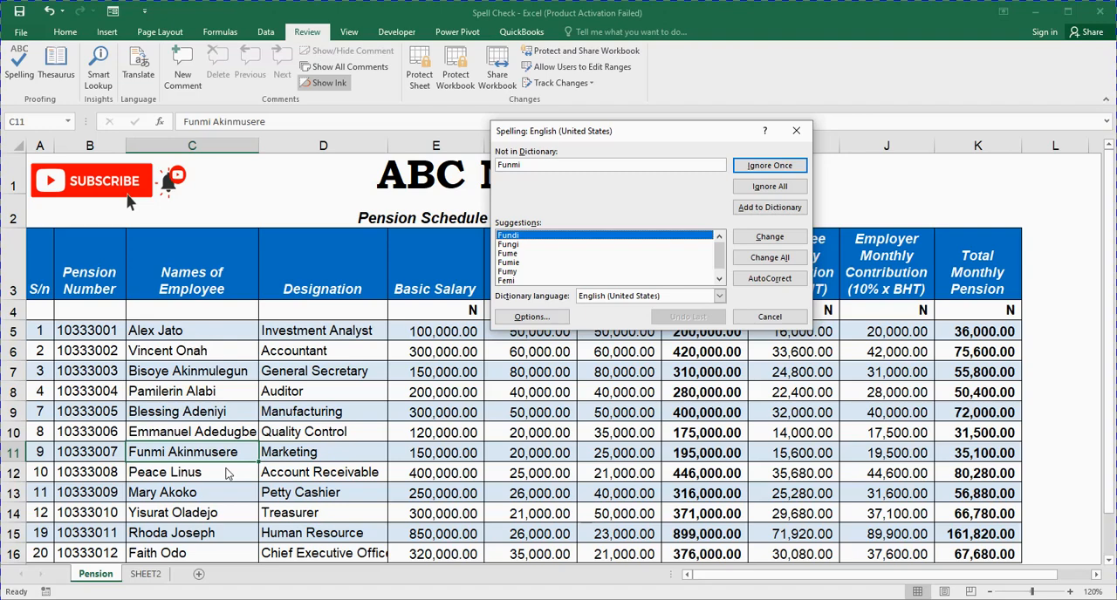
{"action": "left_click", "coordinate": [796, 131]}
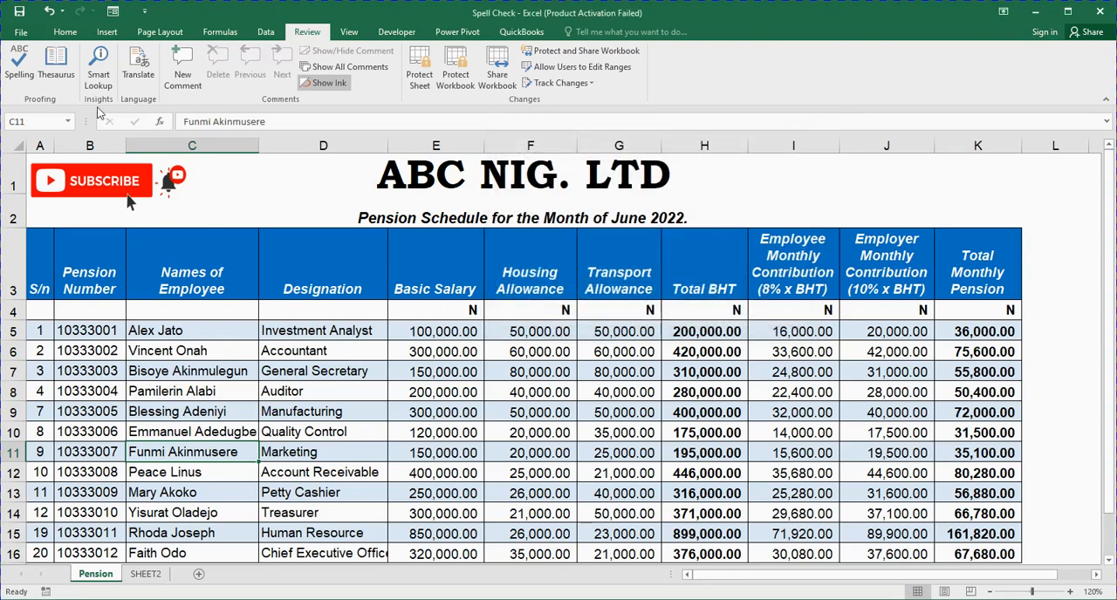
- Select the Designation column and run the spelling check on it three more times, closing it after each run
{"action": "left_click", "coordinate": [65, 32]}
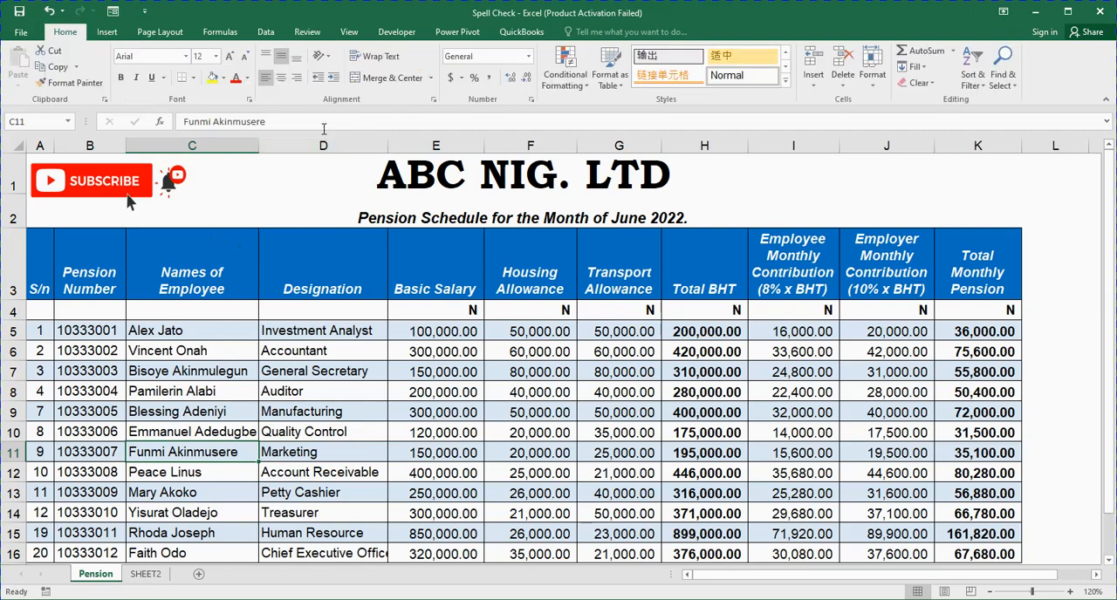
{"action": "left_click", "coordinate": [323, 143]}
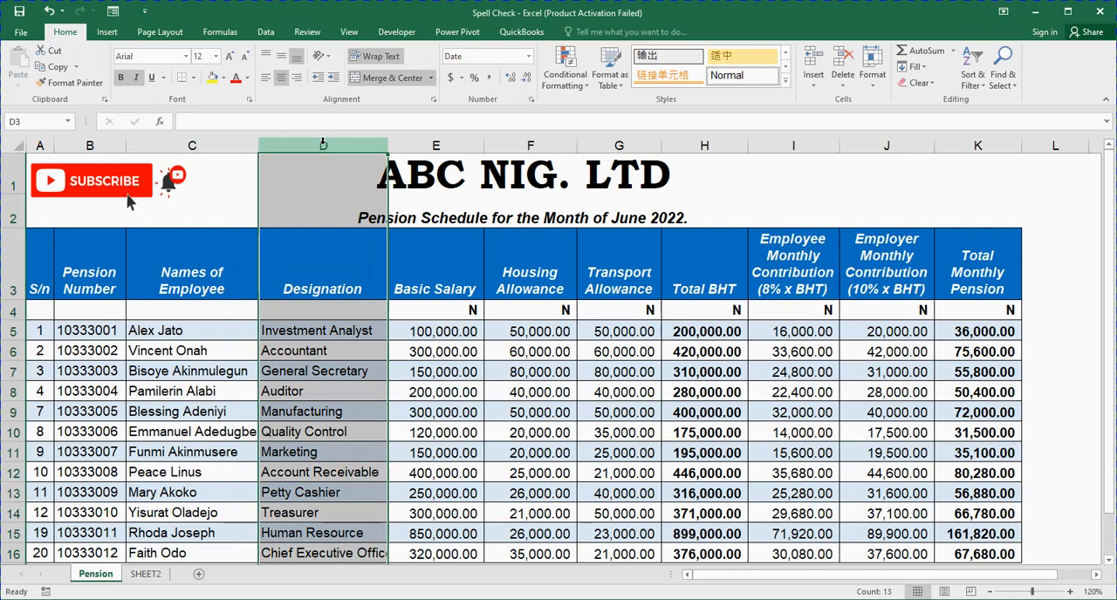
{"action": "key", "text": "F7"}
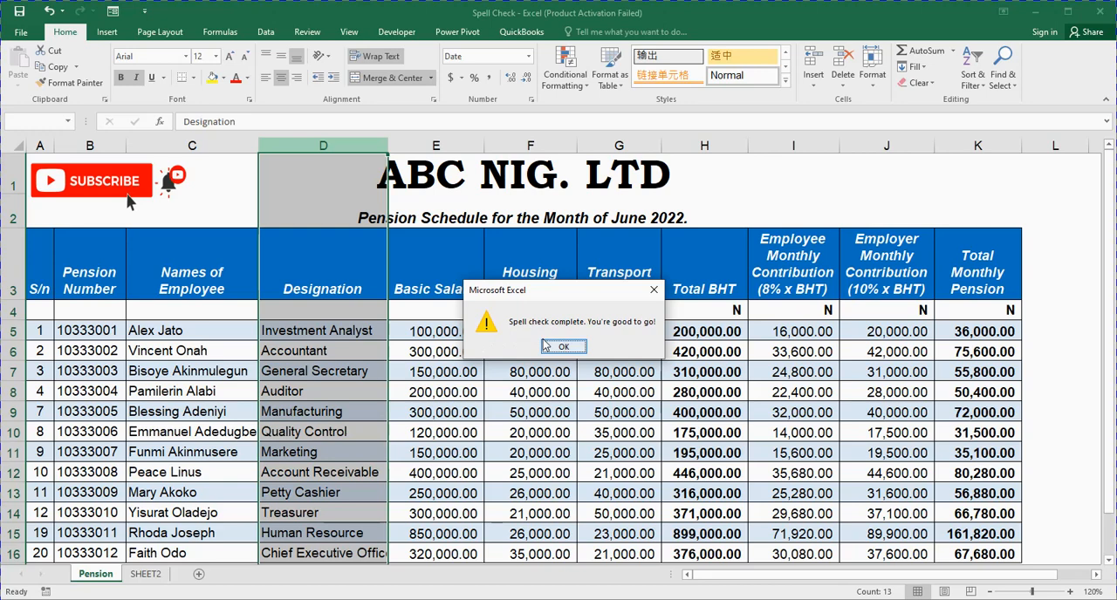
{"action": "left_click", "coordinate": [655, 290]}
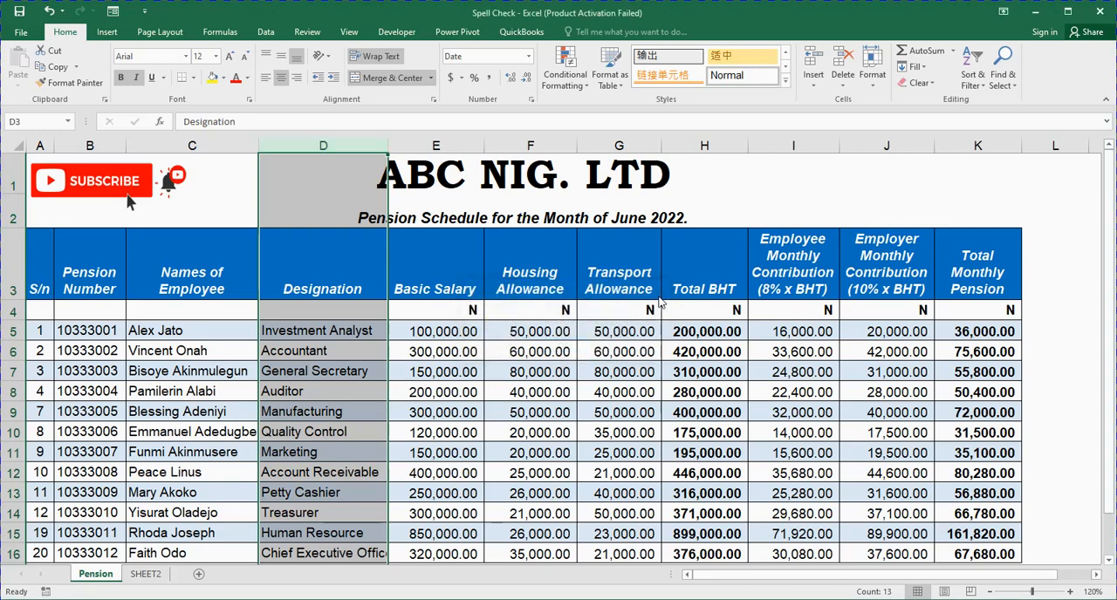
{"action": "left_click", "coordinate": [328, 33]}
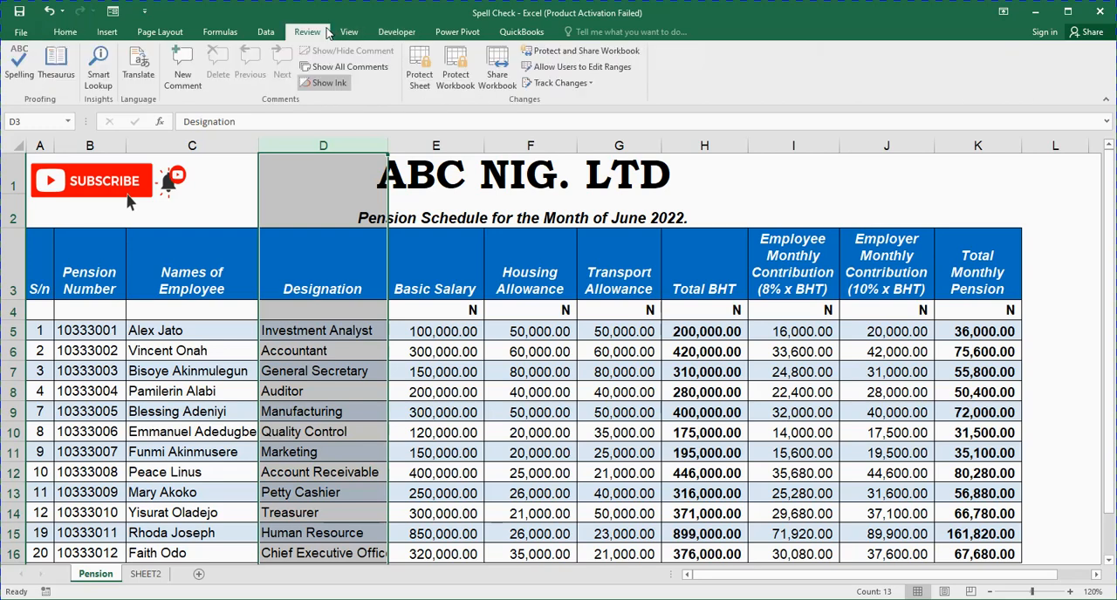
{"action": "left_click", "coordinate": [10, 76]}
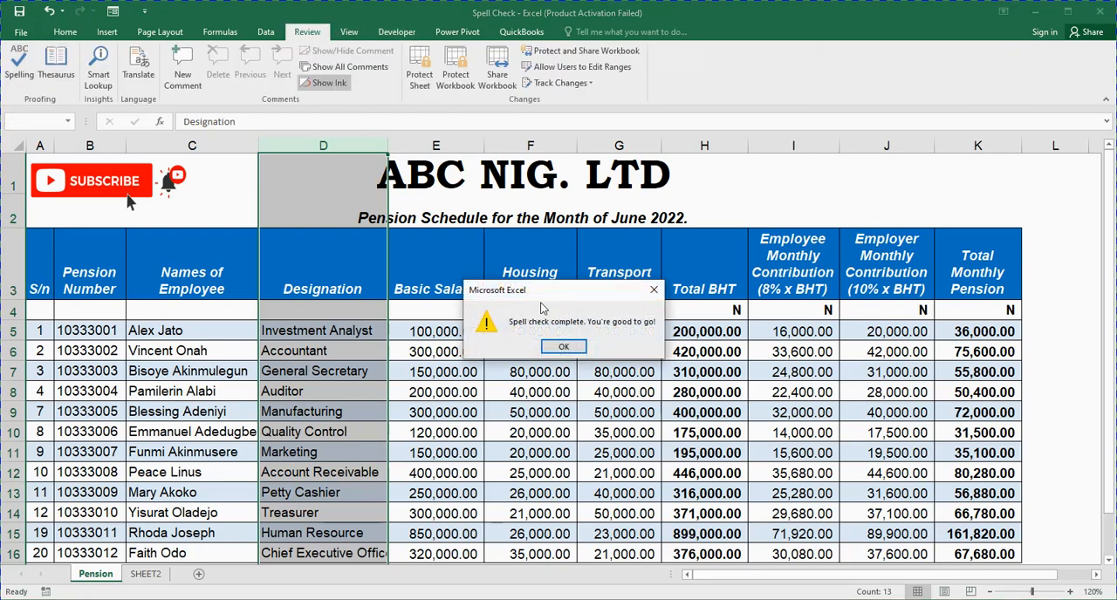
{"action": "left_click", "coordinate": [563, 349]}
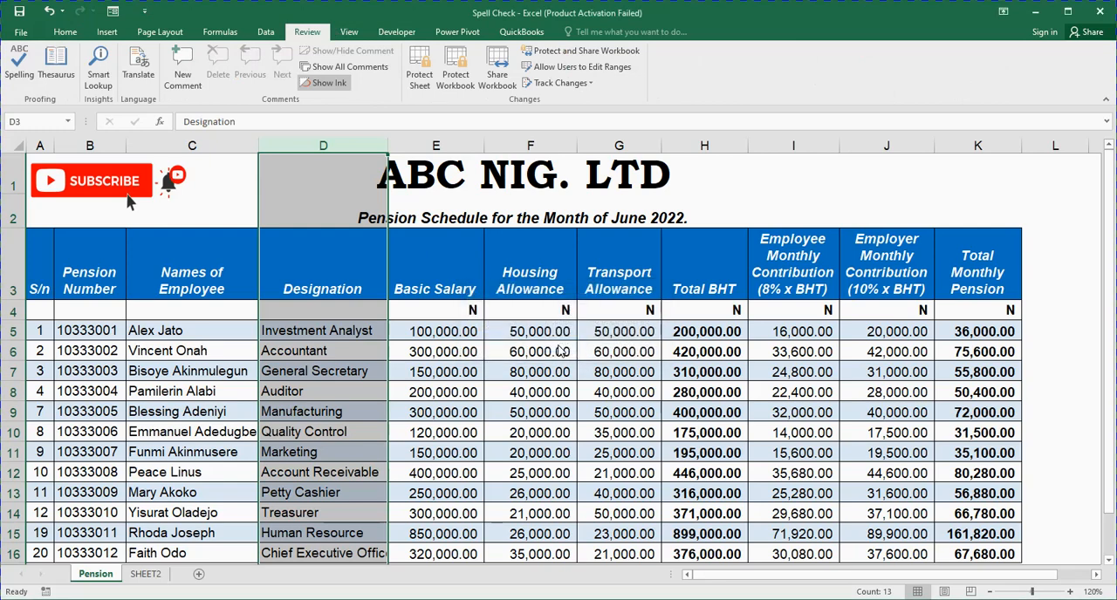
{"action": "key", "text": "F7"}
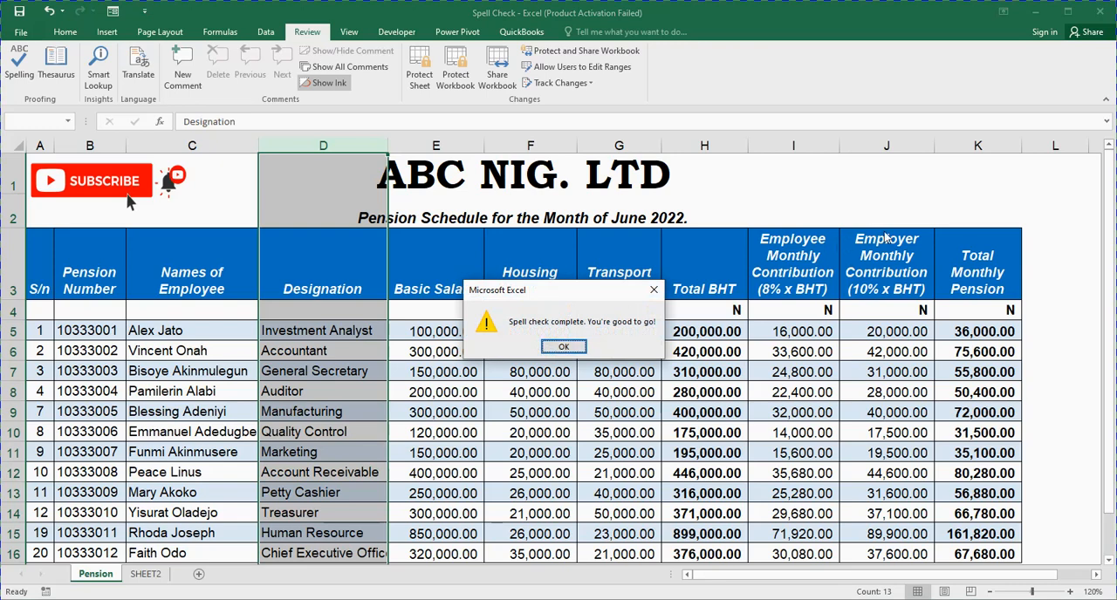
{"action": "left_click", "coordinate": [567, 349]}
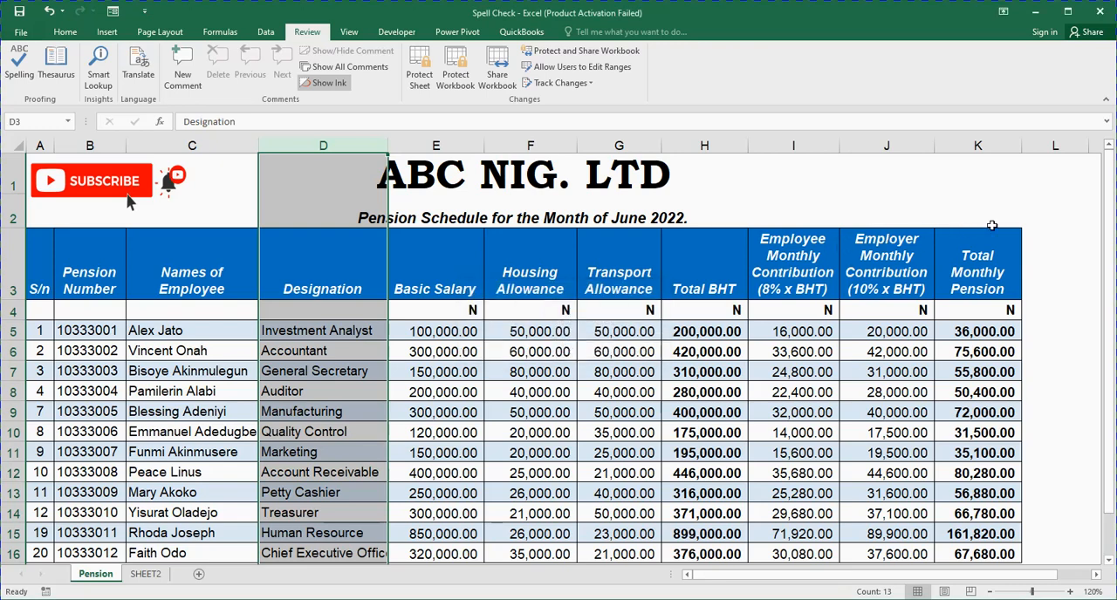
- Enter the note F7 in cell L3 beside the table header and clear it again
{"action": "left_click", "coordinate": [1054, 270]}
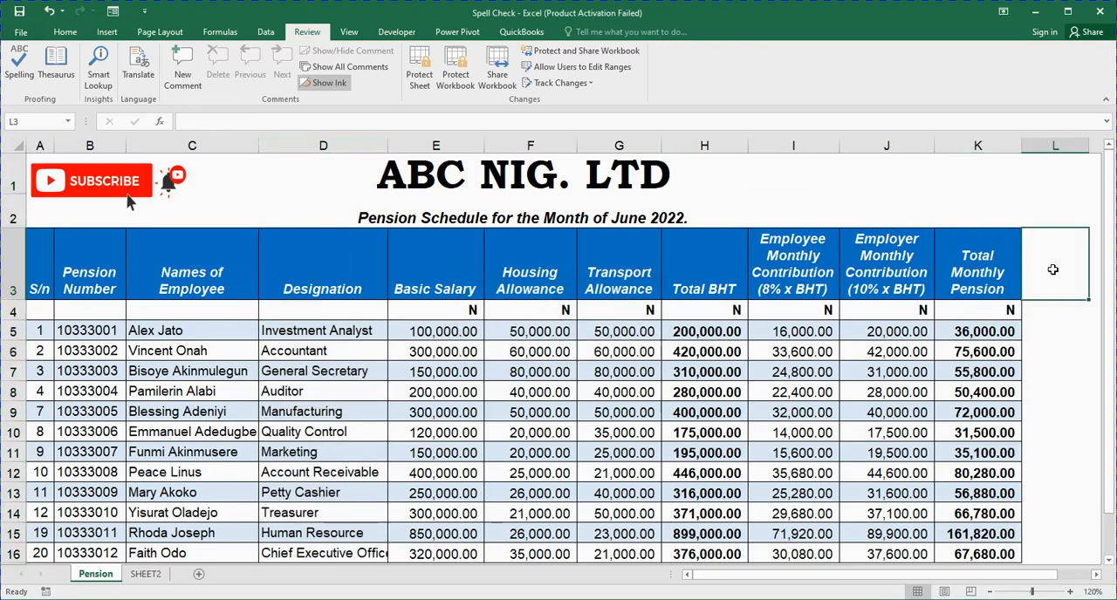
{"action": "type", "text": "F7"}
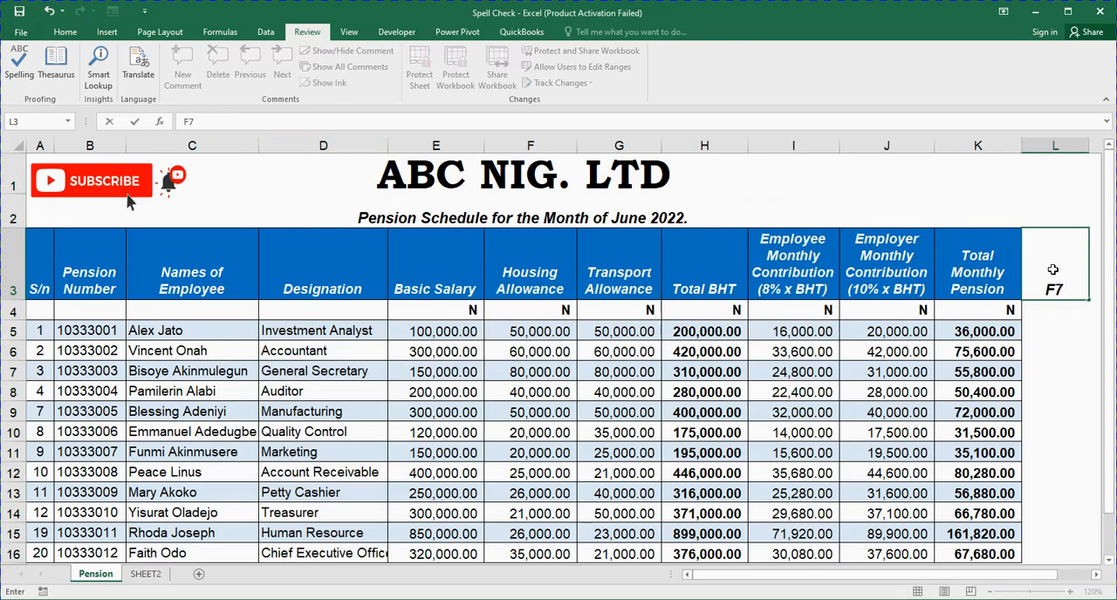
{"action": "left_click", "coordinate": [1068, 368]}
{"action": "left_click", "coordinate": [1054, 274]}
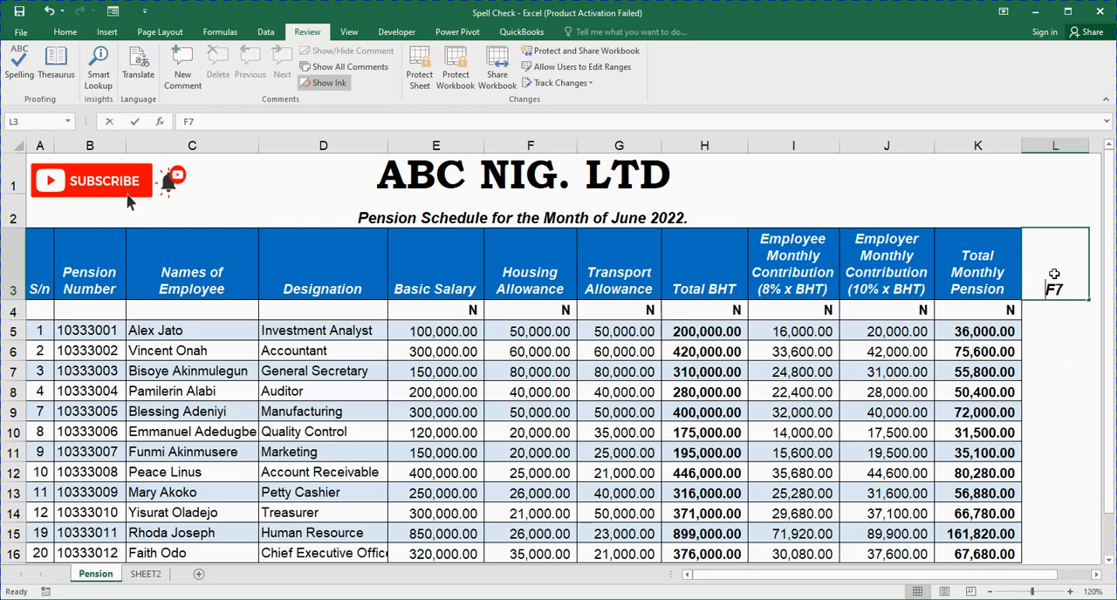
{"action": "key", "text": "BackSpace"}
{"action": "left_click", "coordinate": [1076, 367]}
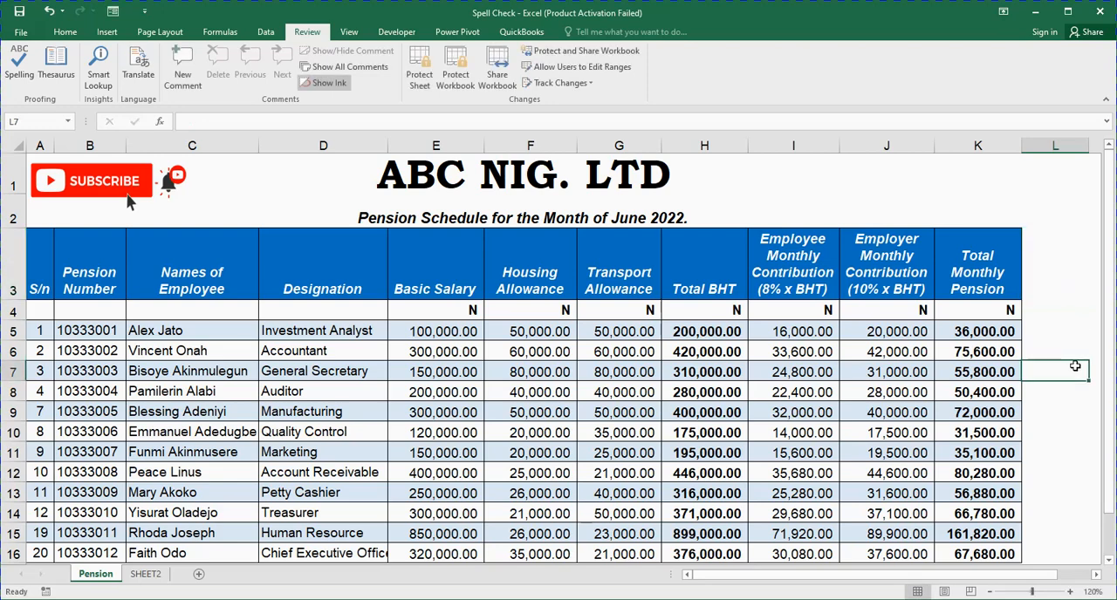